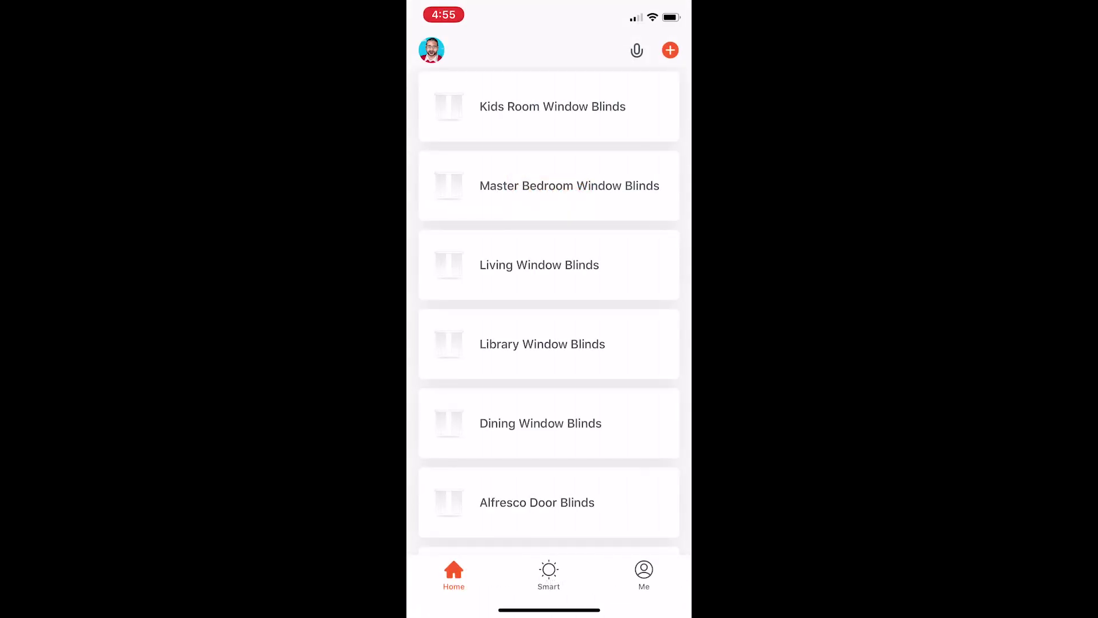
Pair a new curtain controller from Small Home Appliances over the 2.4 GHz Wi-Fi network.
click(670, 50)
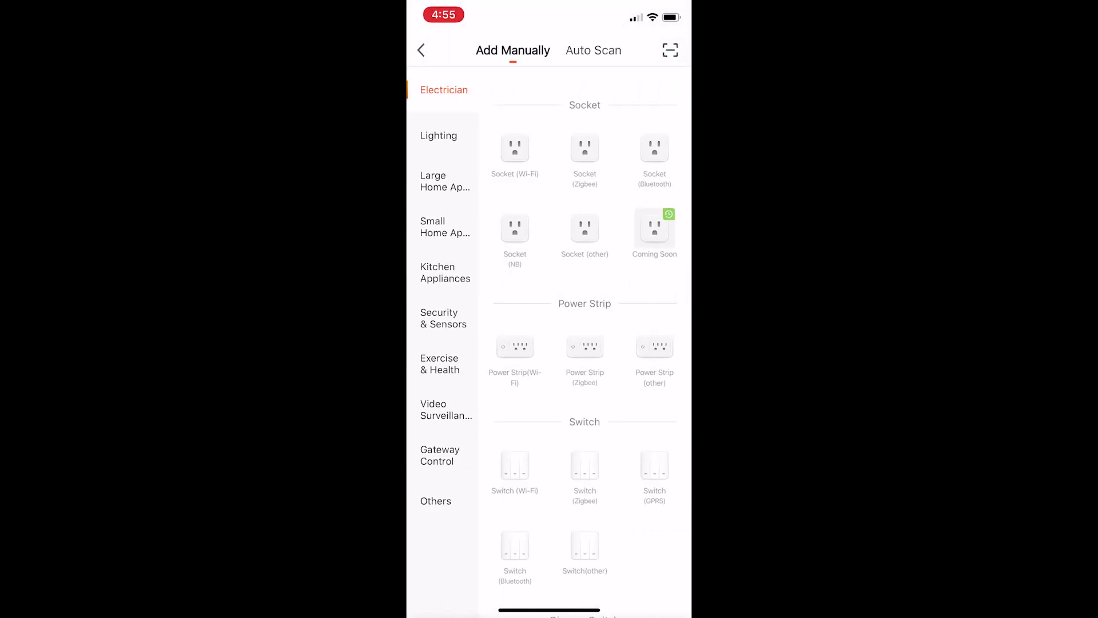
click(445, 226)
scroll(584, 343, down, 15)
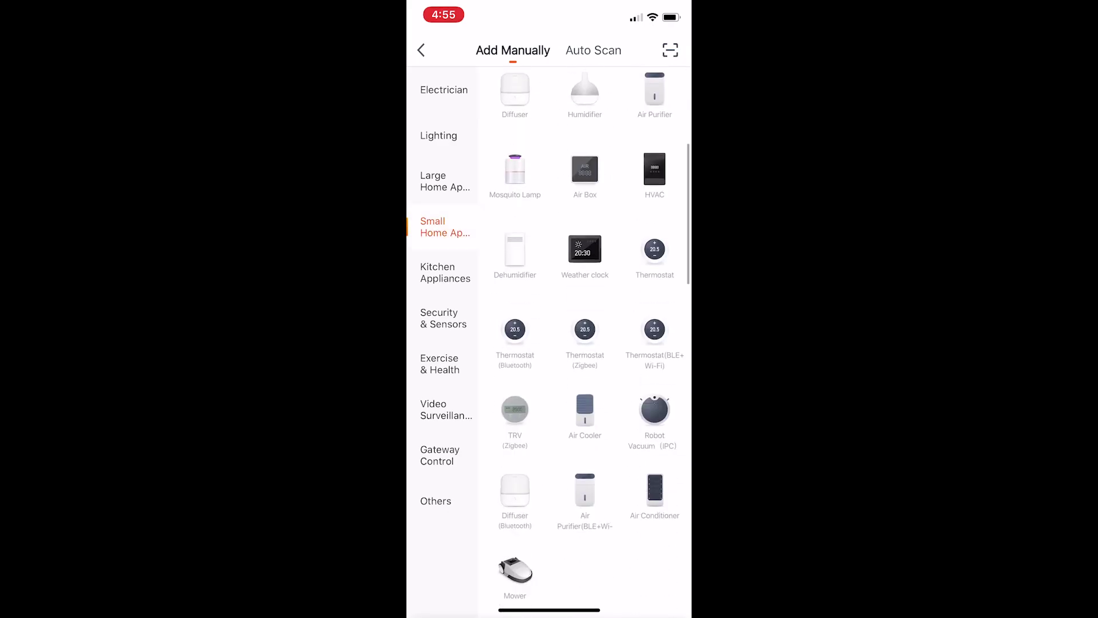
scroll(584, 343, down, 2)
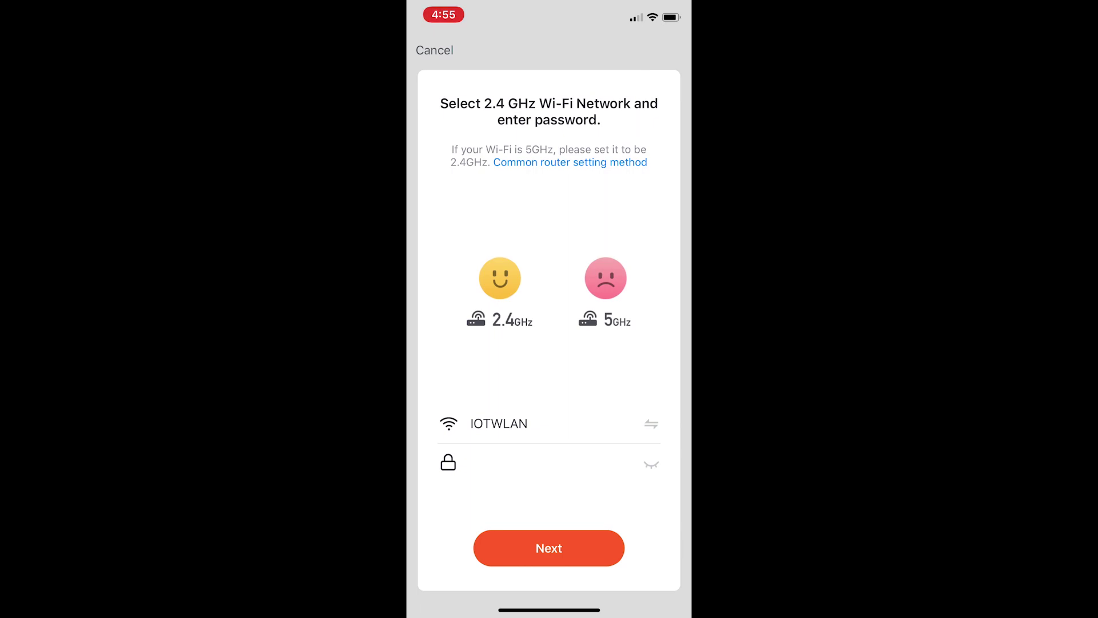
click(548, 548)
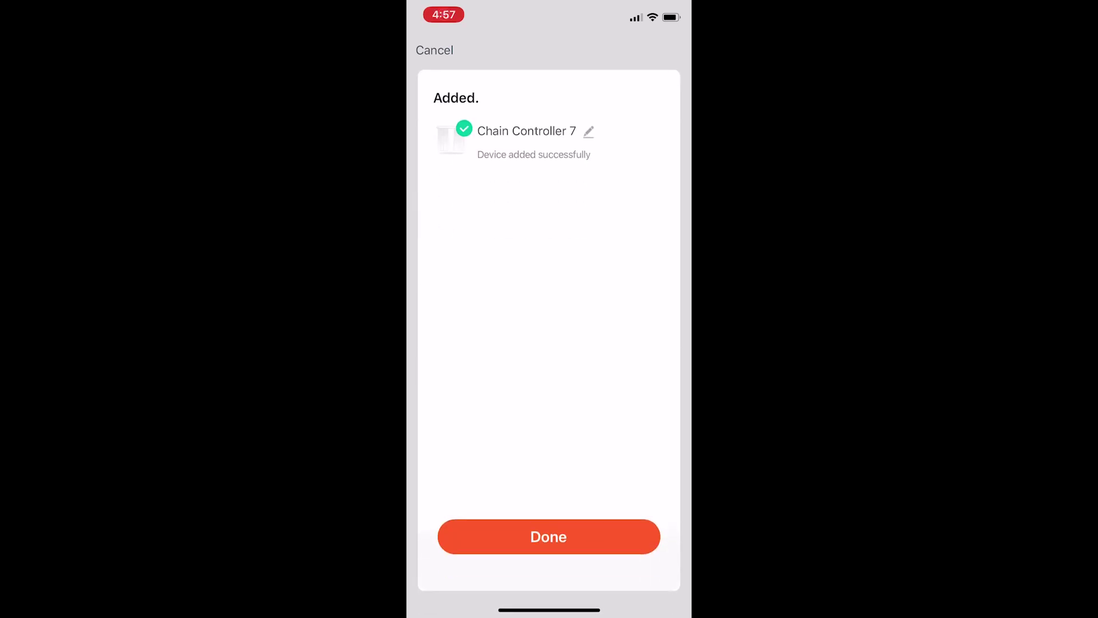
Rename the new controller to 'Theatre Window Blinds' and save the name.
click(589, 131)
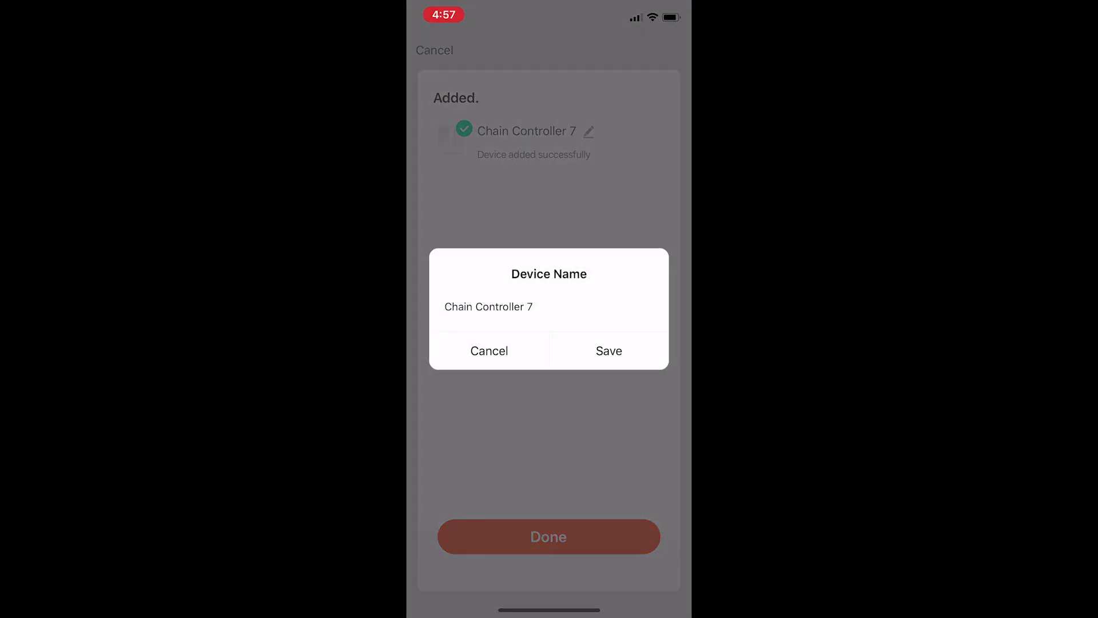
key(BackSpace)
key(BackSpace)
key(BackSpace)
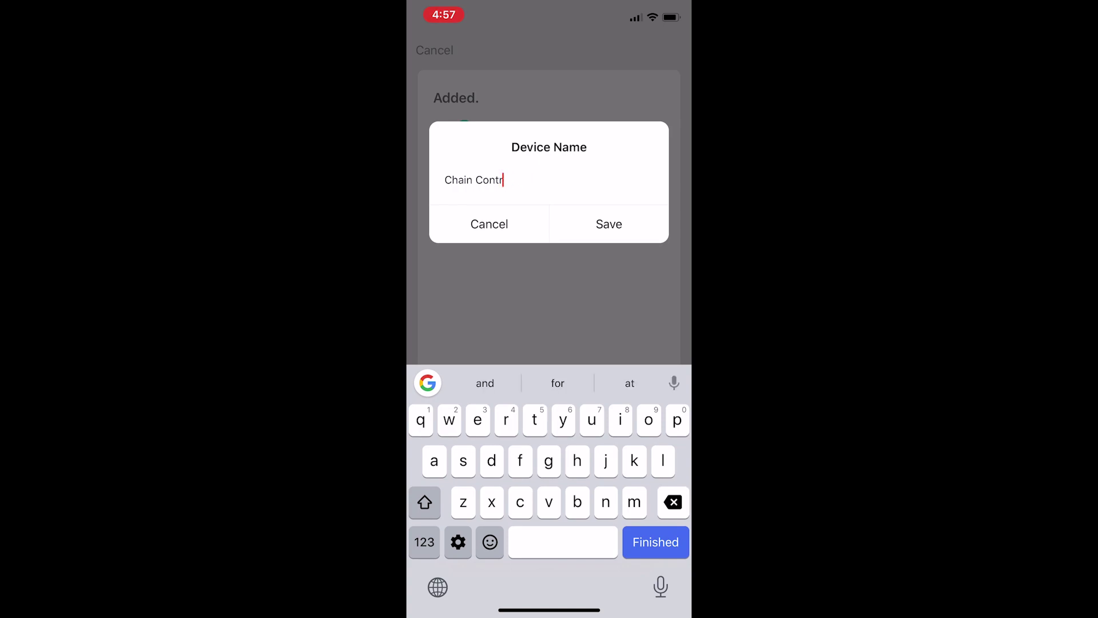
key(BackSpace)
text(T)
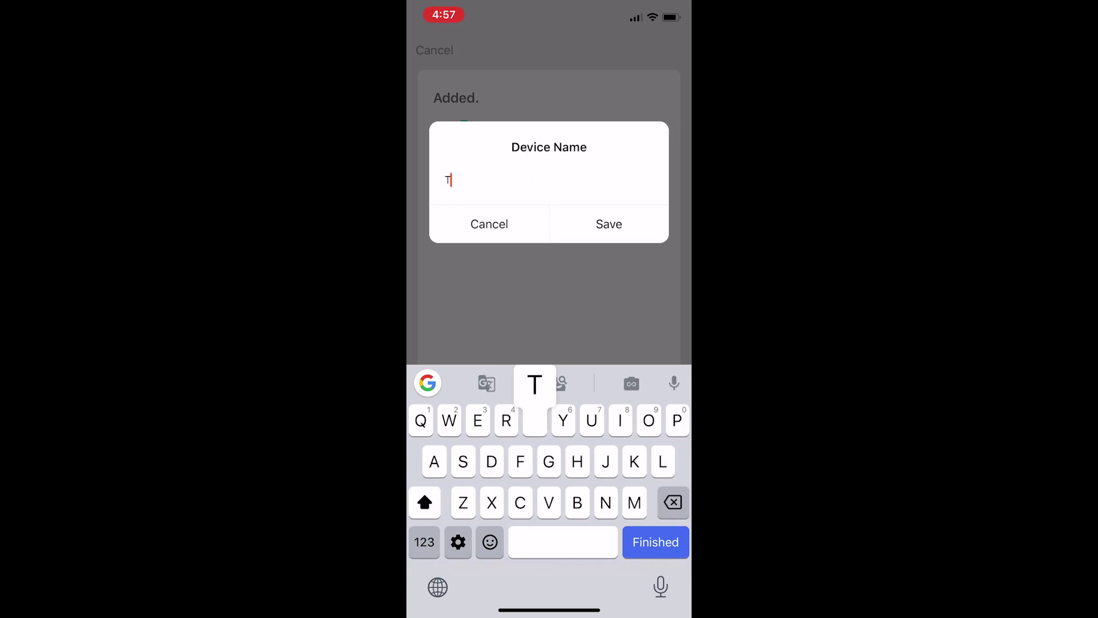
text(heatre )
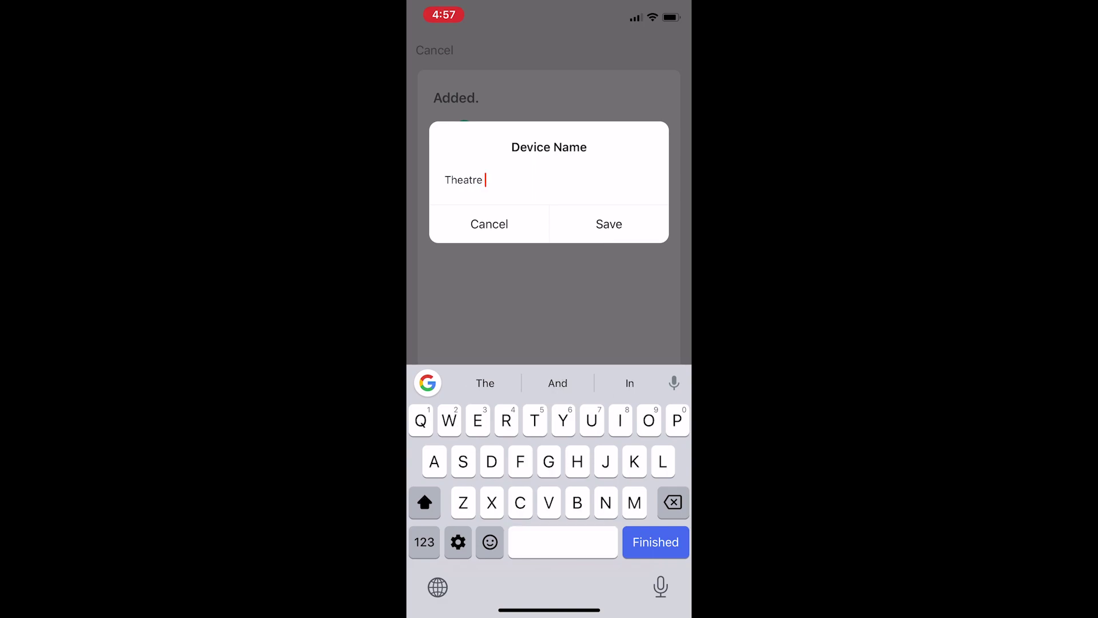
text(Window )
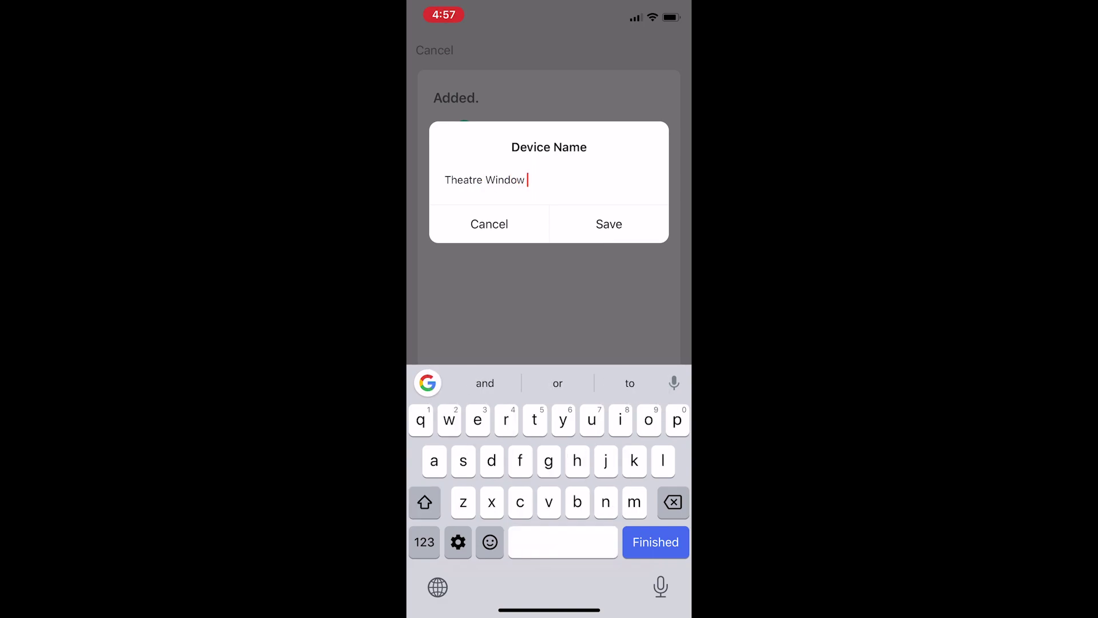
text(Blinds)
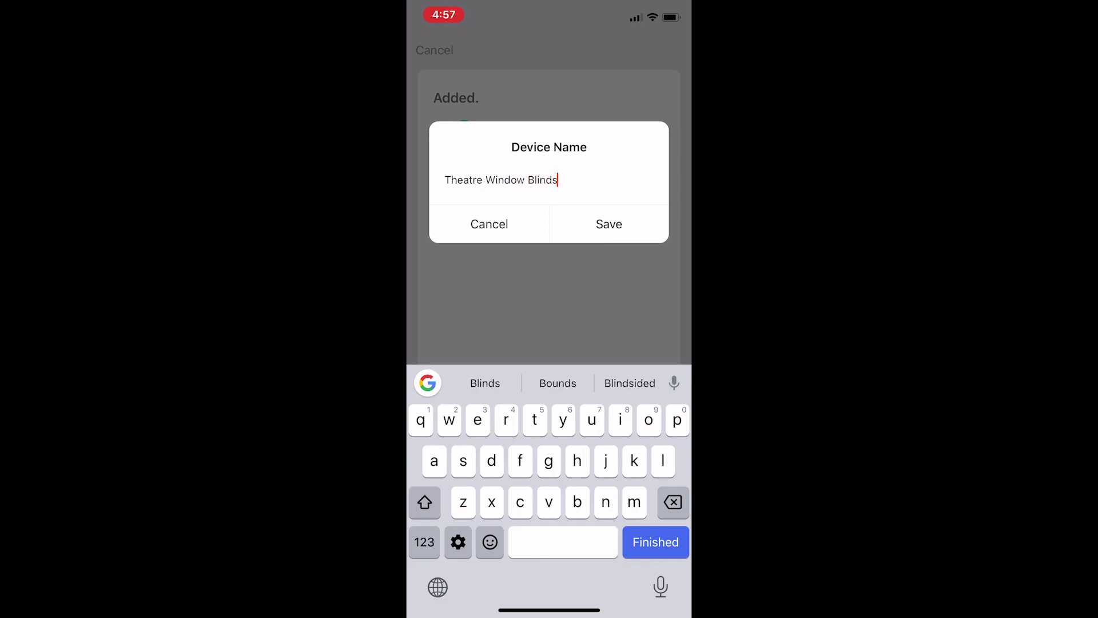
key(Return)
Finish adding the device and switch Motor Direction on in Theatre Window Blinds' settings.
click(549, 536)
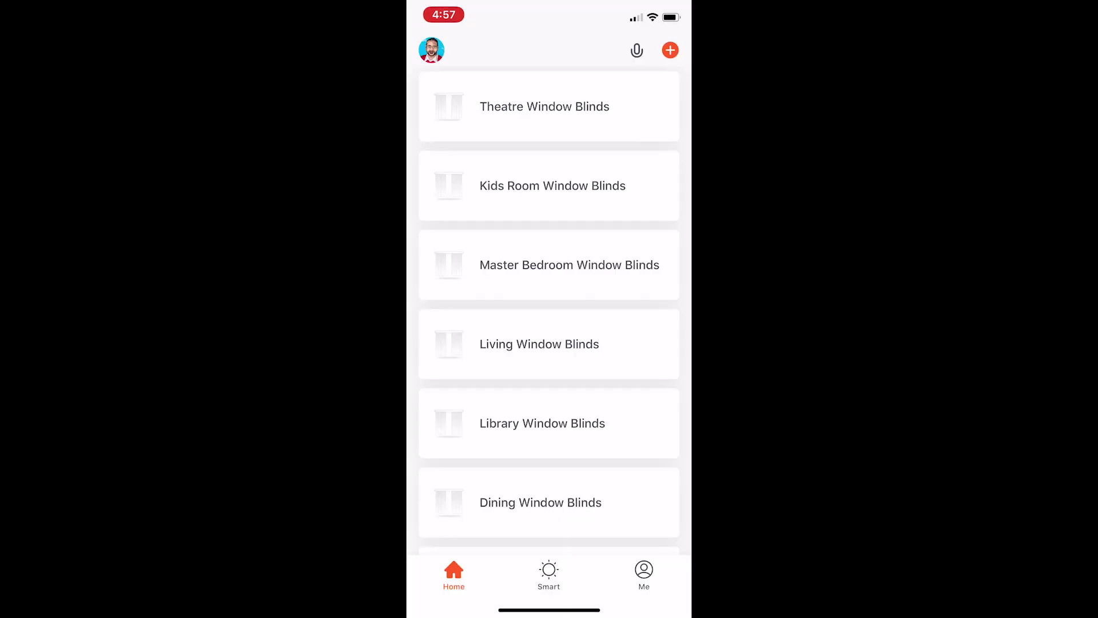
click(544, 106)
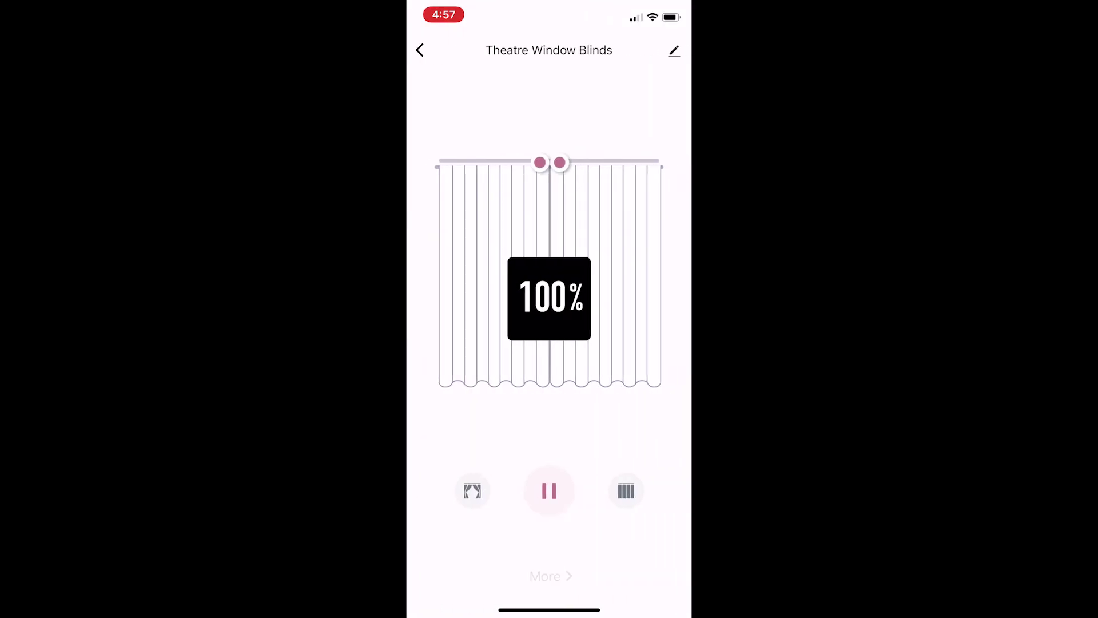
click(673, 51)
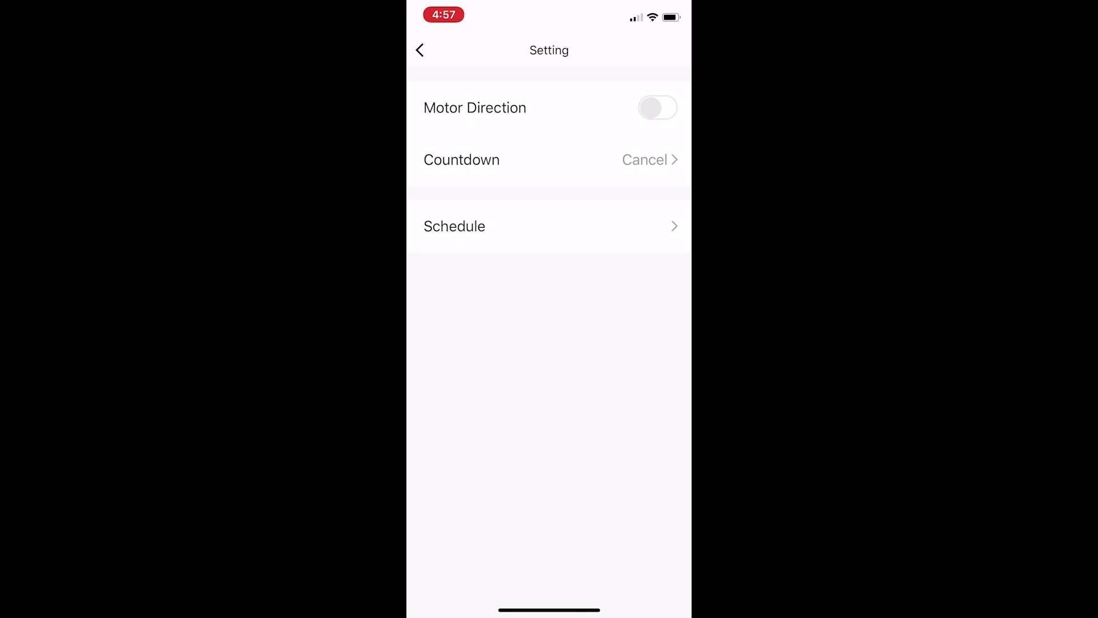
click(658, 108)
Review the Countdown and Schedule options without setting any, then return to the control page.
click(549, 159)
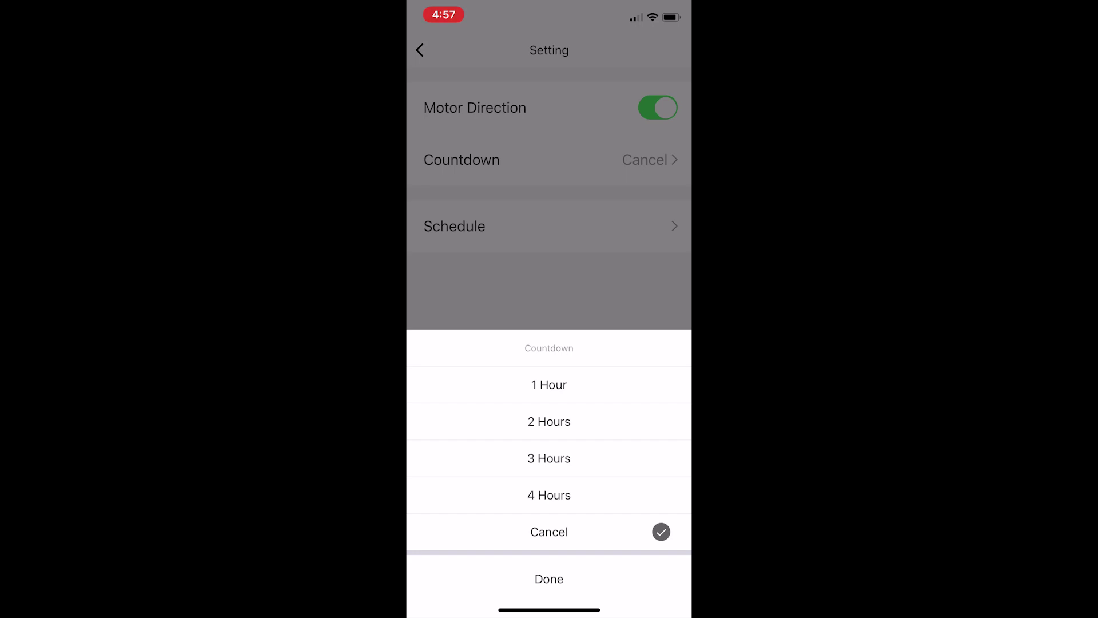
click(549, 579)
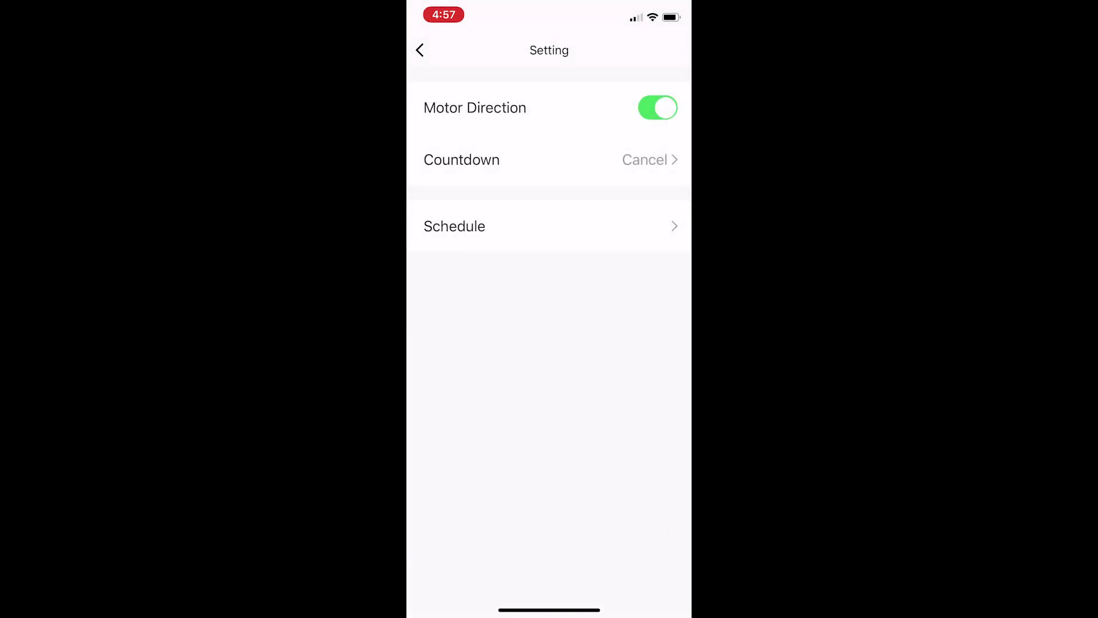
click(549, 226)
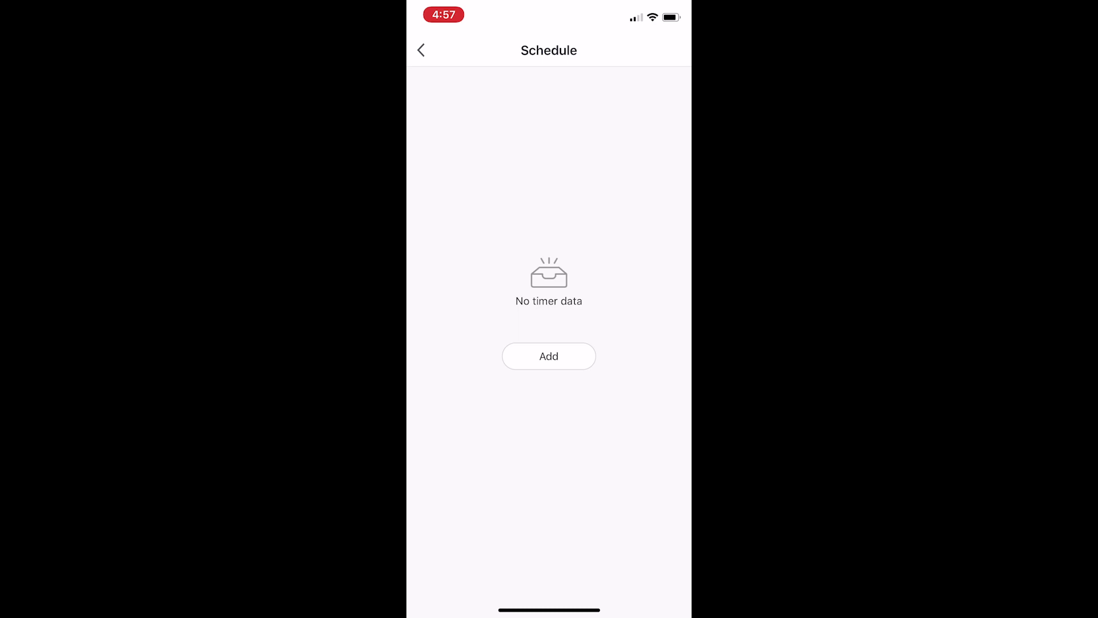
click(421, 50)
click(420, 50)
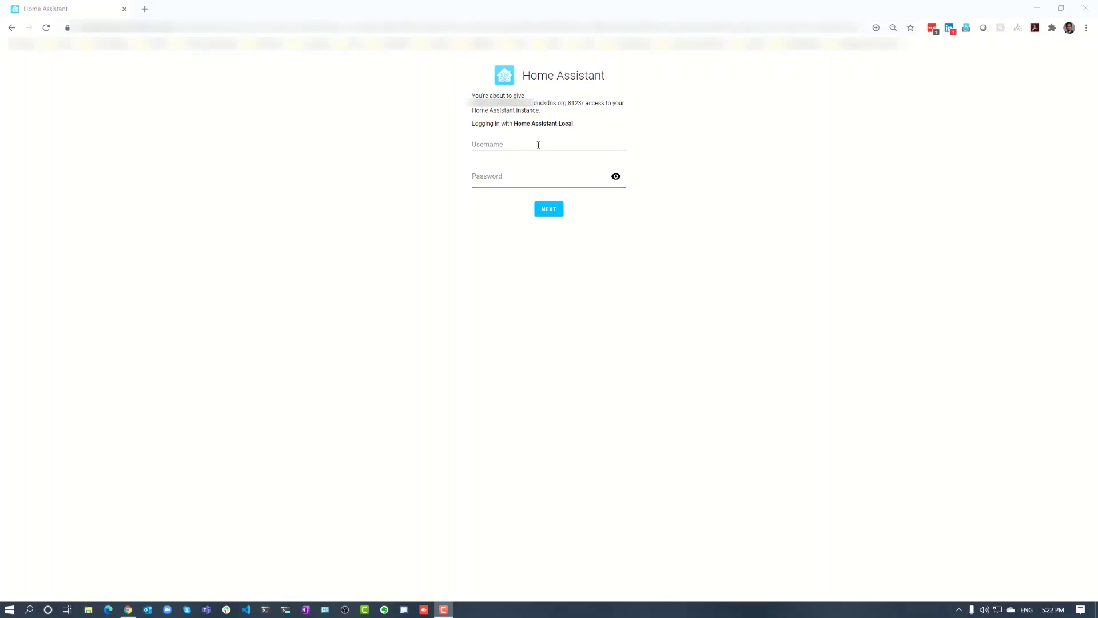
Log in to Home Assistant with the account username and password.
click(538, 145)
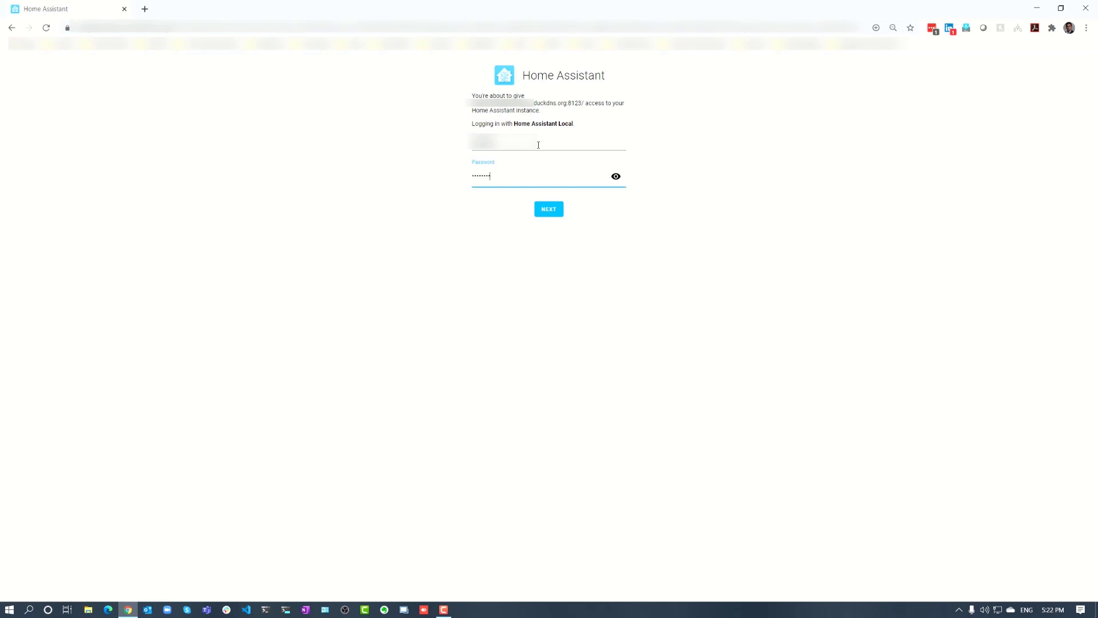
key(Return)
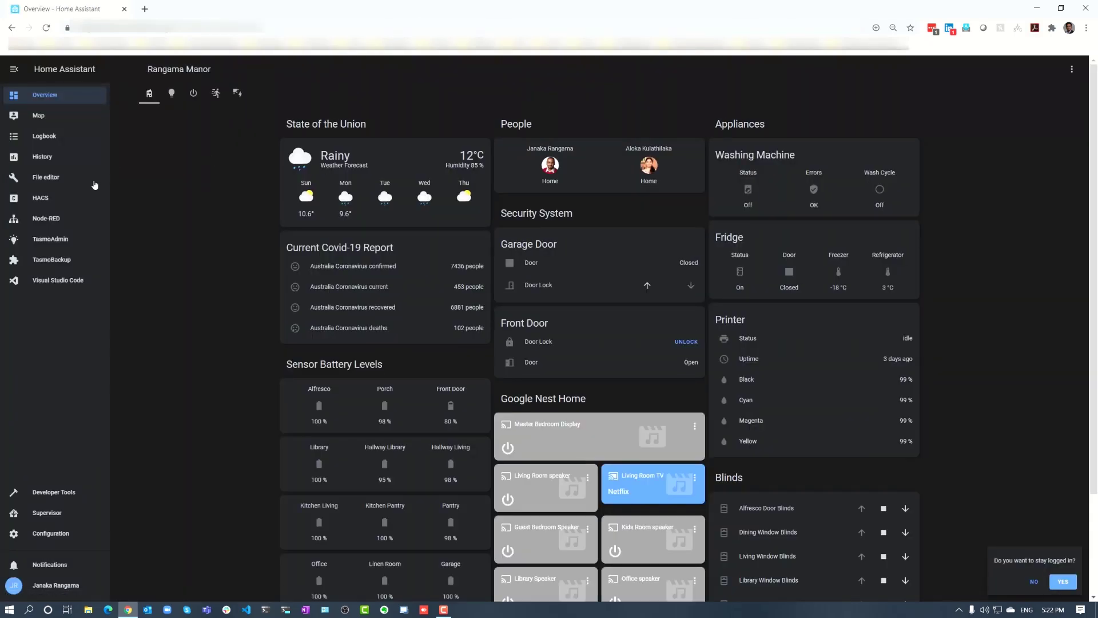
scroll(37, 429, down, 2)
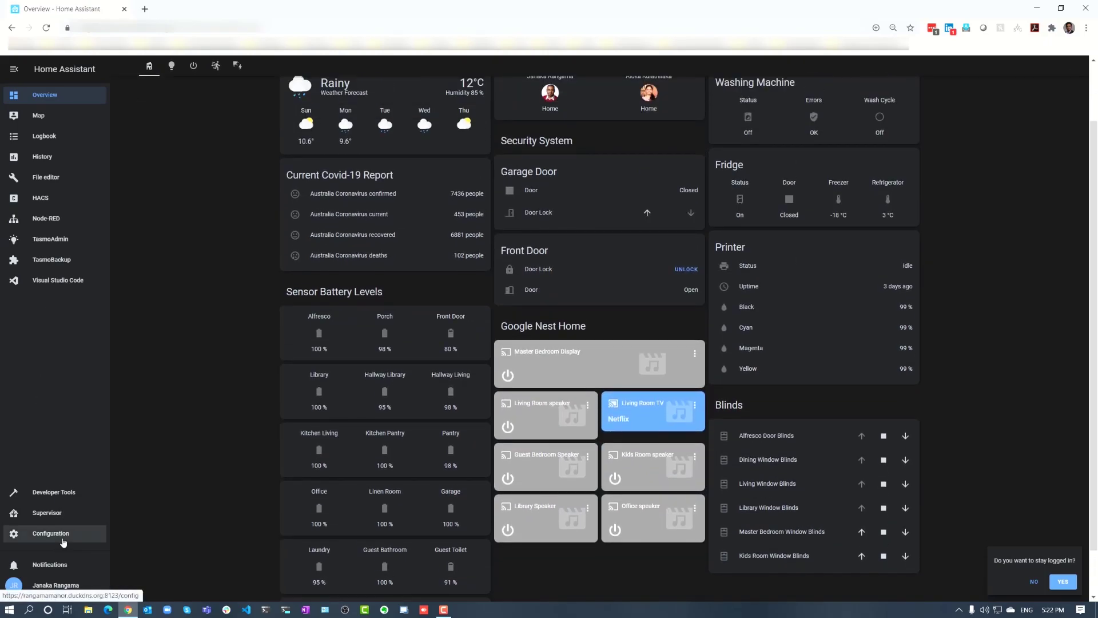
Go to the Configuration page and decline the 'stay logged in' prompt.
click(63, 540)
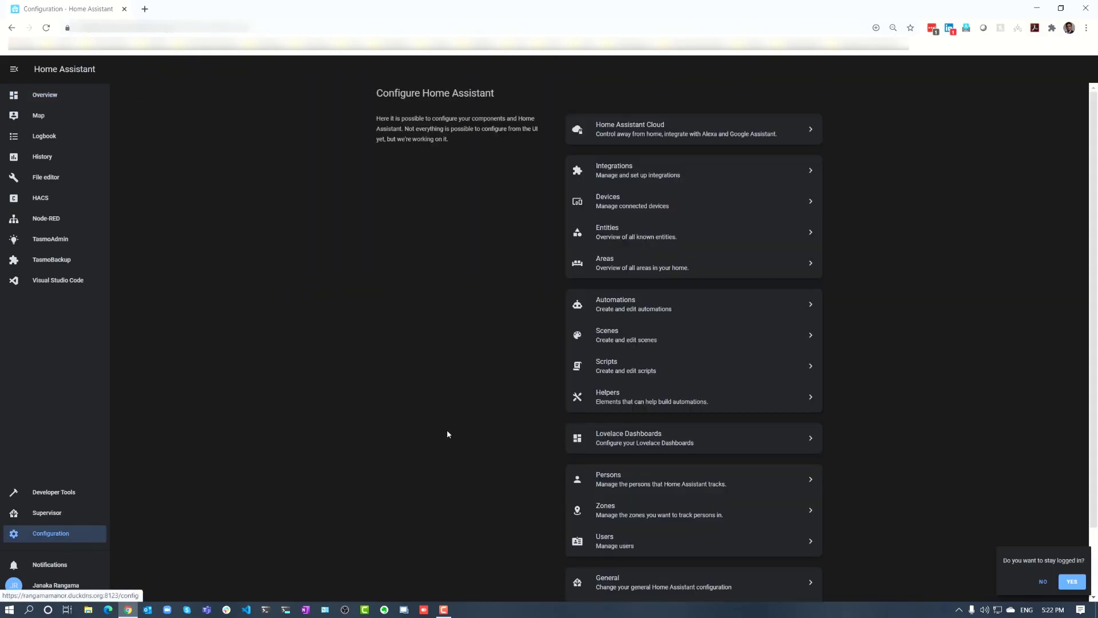
click(1041, 582)
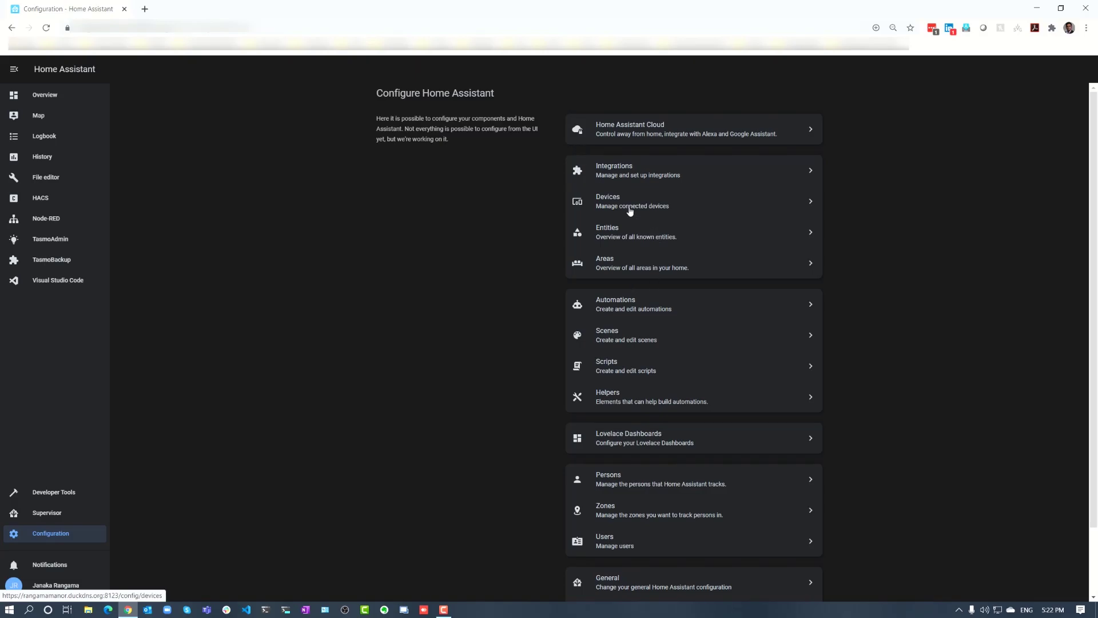
scroll(629, 206, down, 2)
scroll(629, 206, up, 2)
click(653, 179)
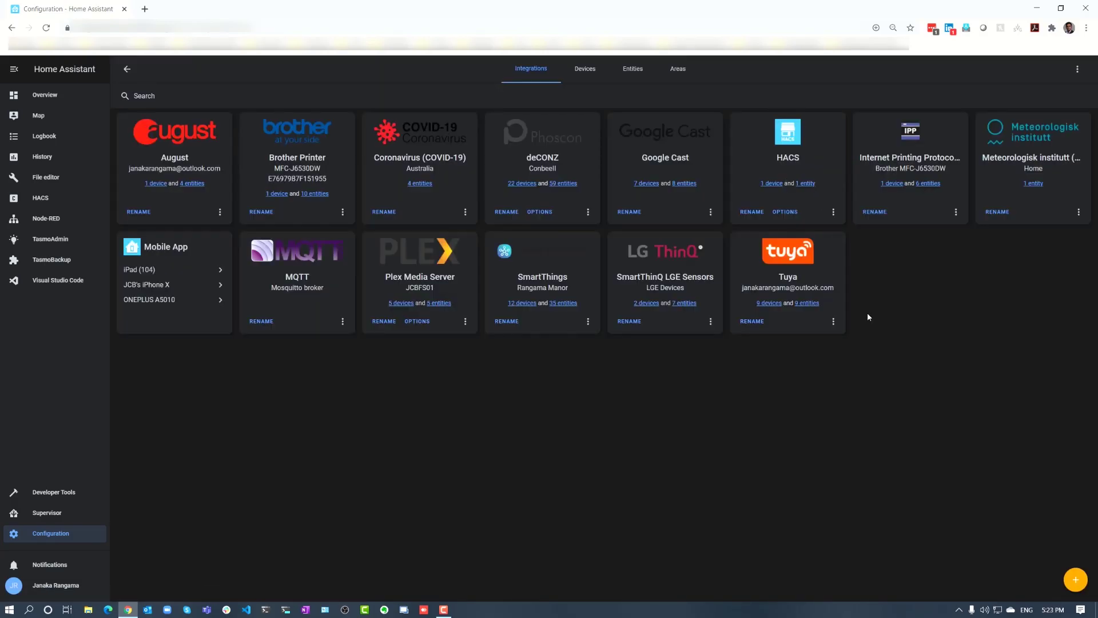
click(760, 304)
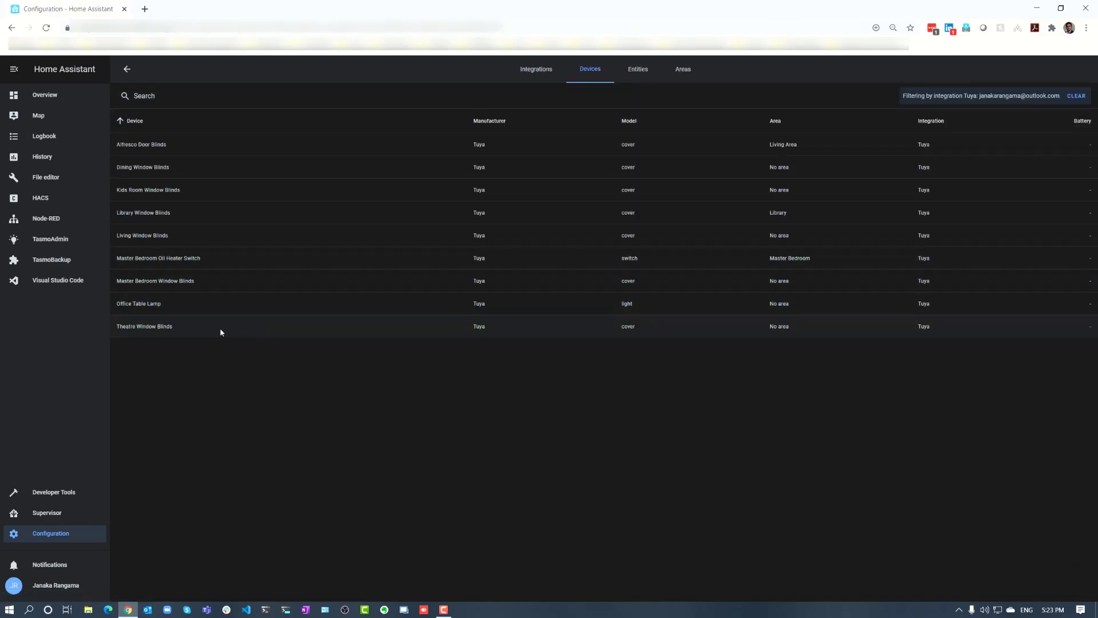
click(166, 327)
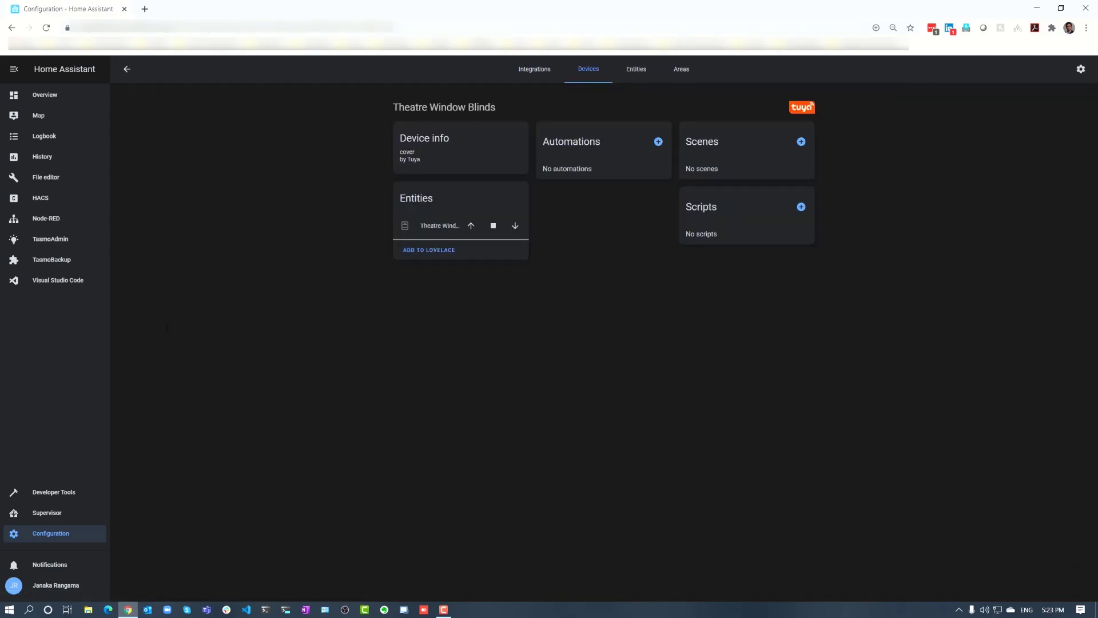
click(446, 228)
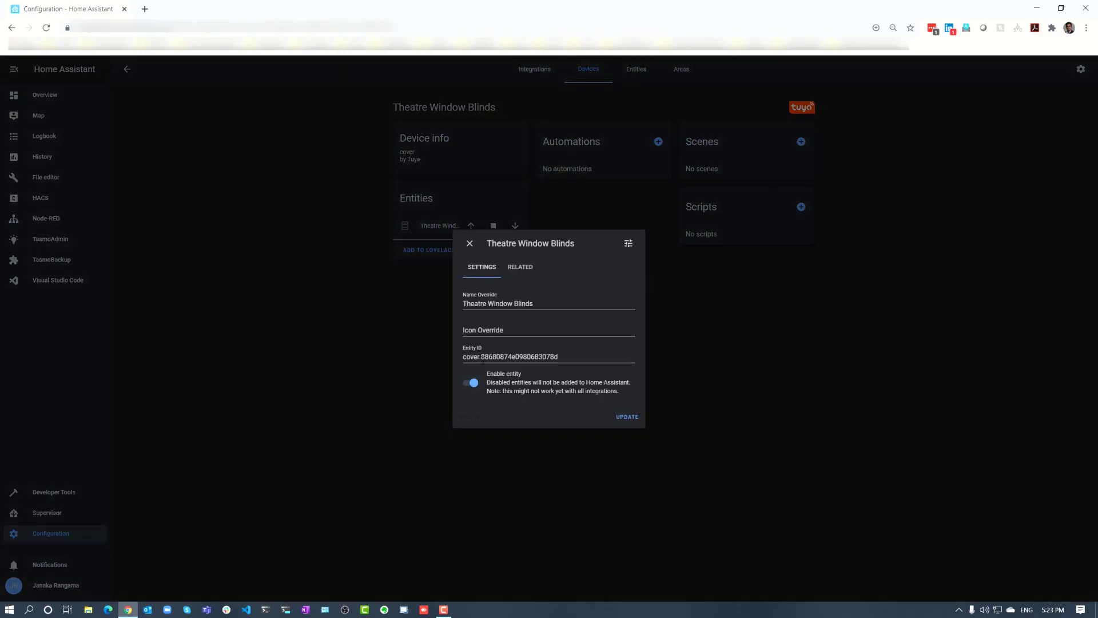
drag(481, 356, 704, 362)
text(theatre)
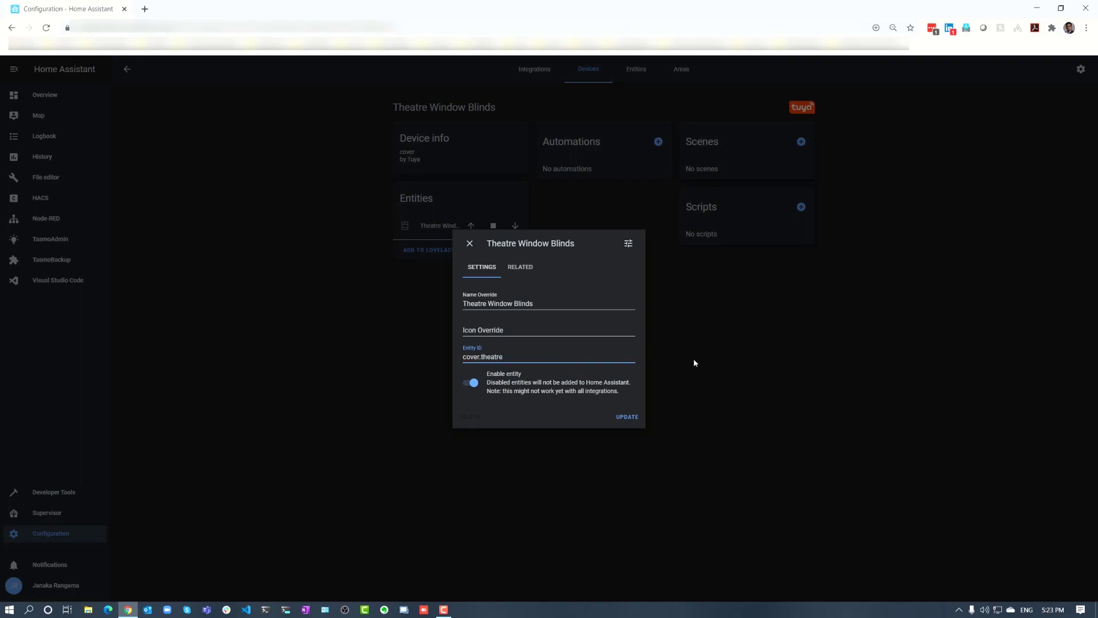
text(_window_blinds)
Save the new entity ID cover.theatre_window_blinds and return to the Overview dashboard.
click(637, 421)
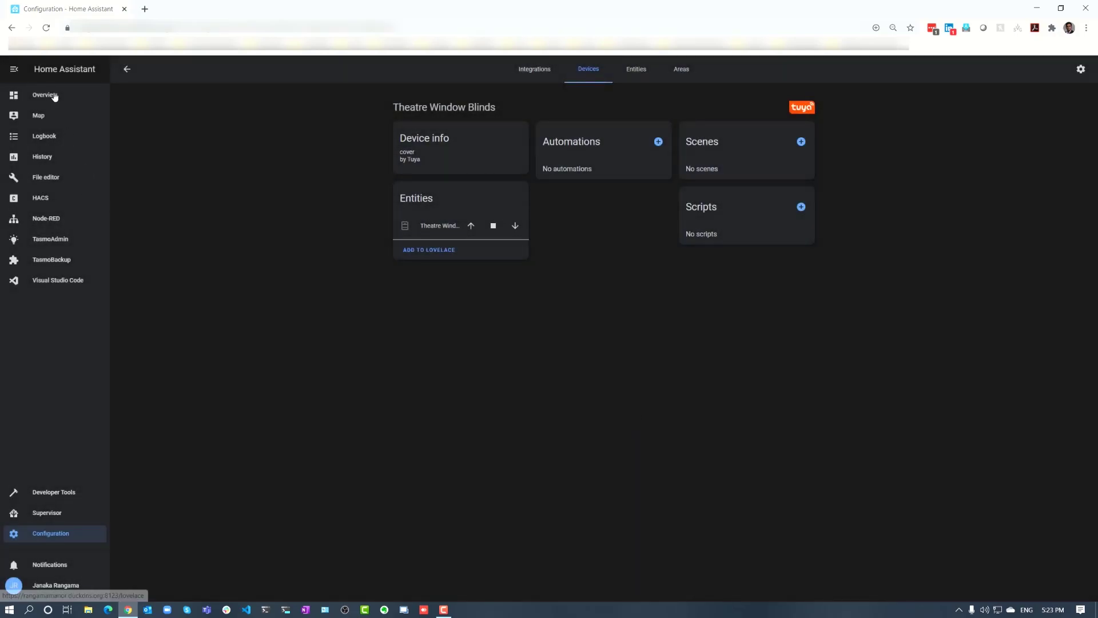
click(49, 95)
scroll(823, 428, down, 2)
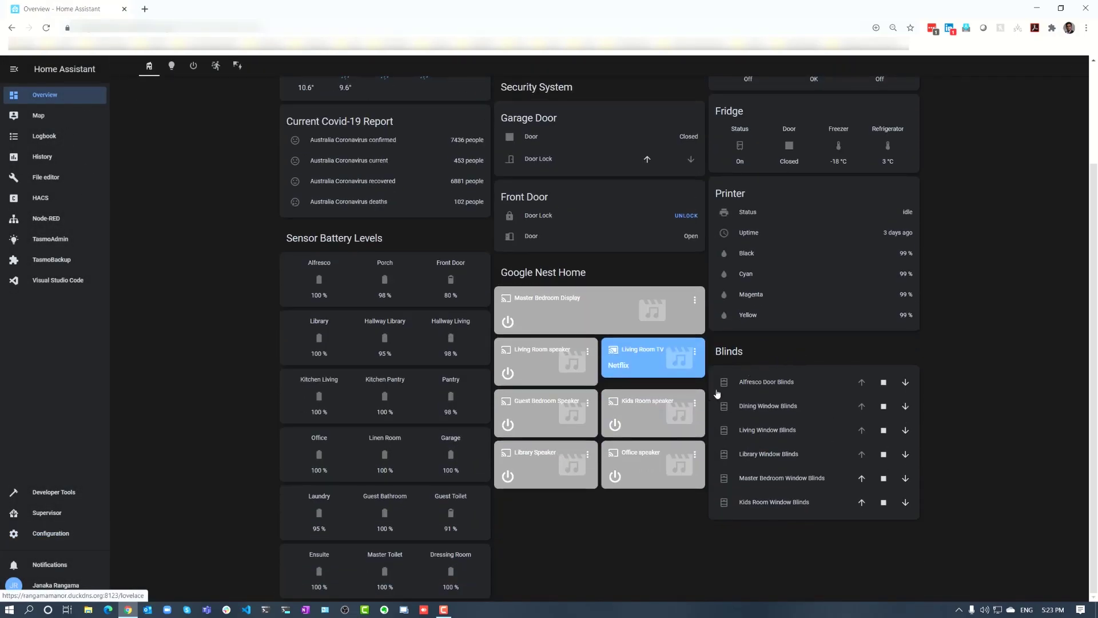
scroll(813, 389, up, 2)
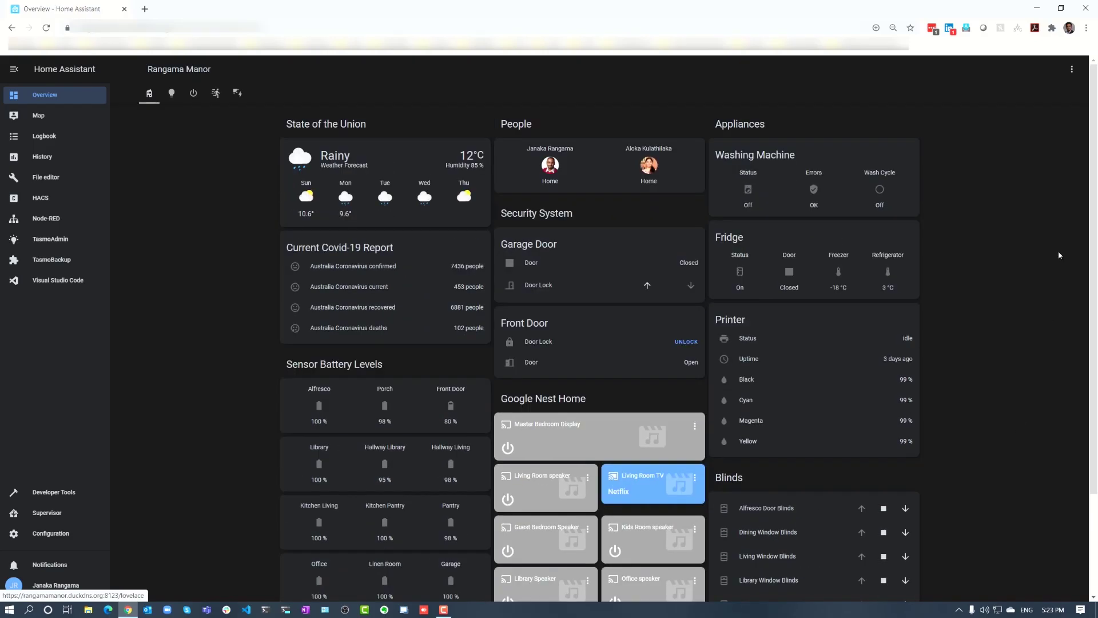
In dashboard edit mode, add cover.theatre_window_blinds to the Blinds card and save it.
click(1072, 70)
click(1055, 73)
scroll(924, 300, down, 3)
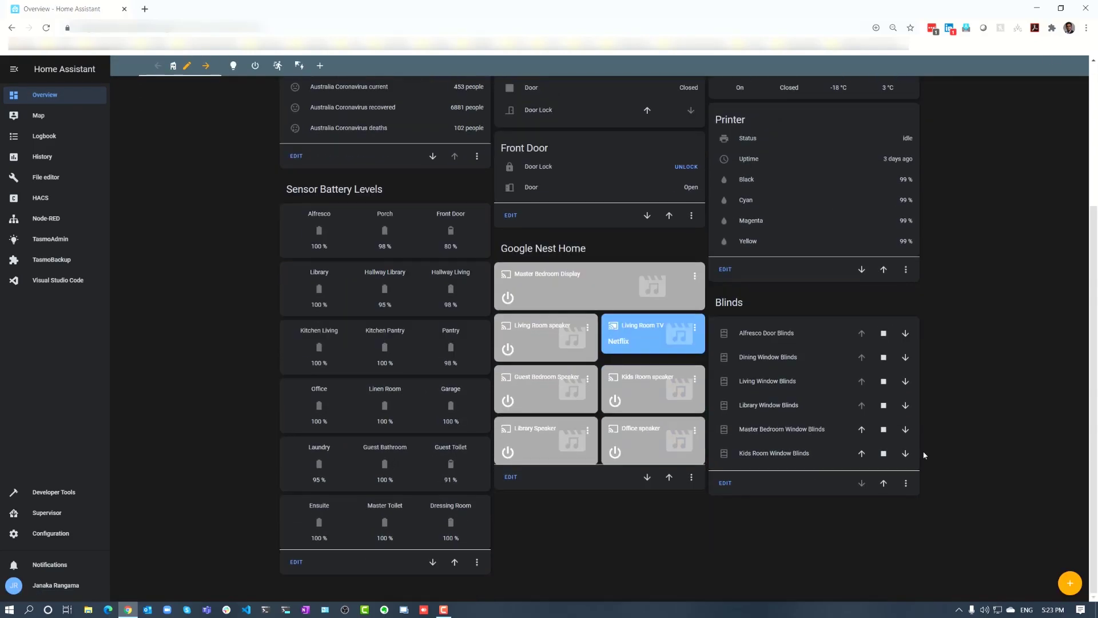
click(727, 482)
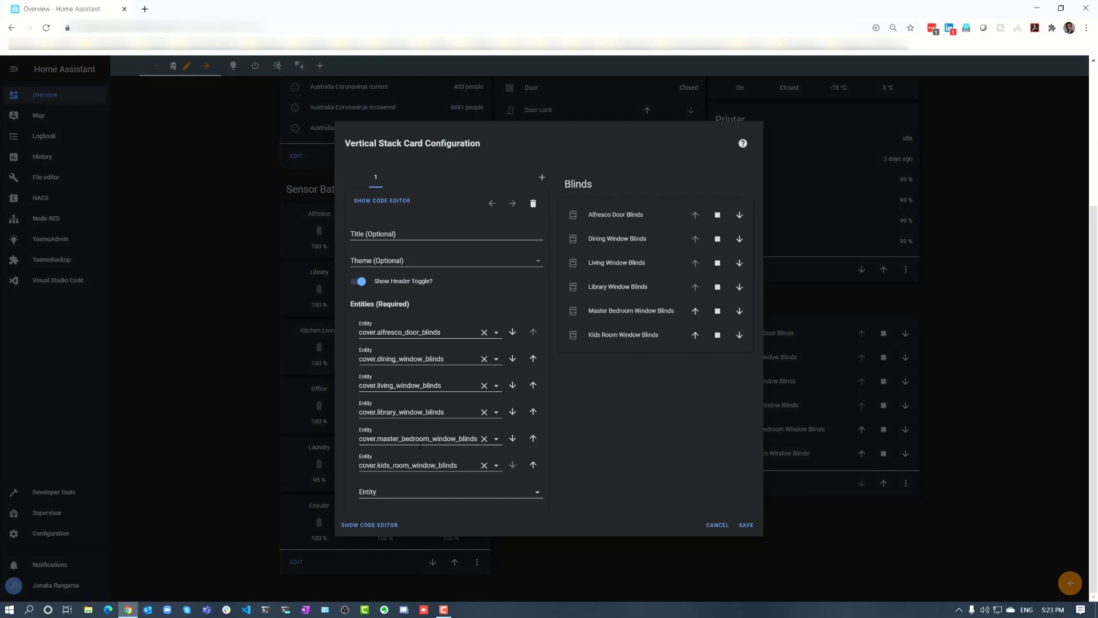
click(388, 488)
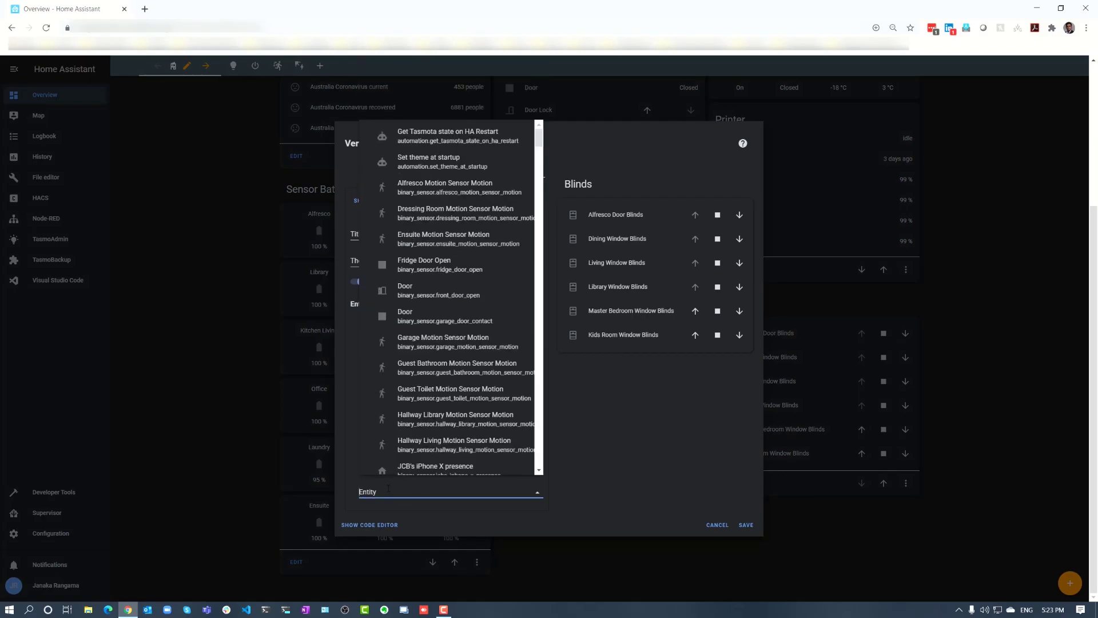
text(cover)
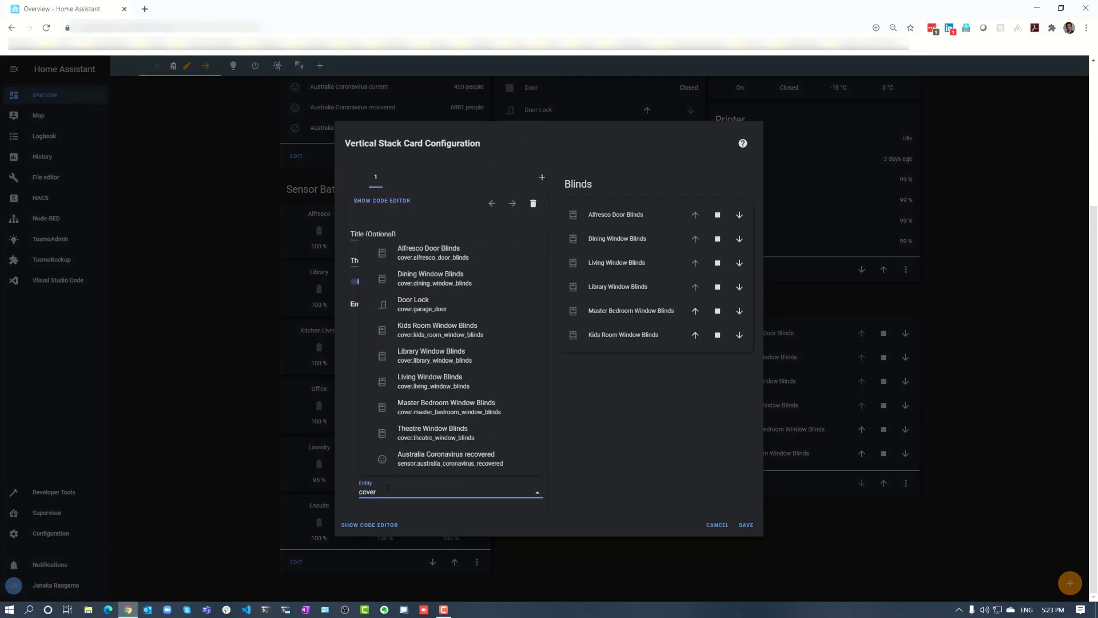
text(.the)
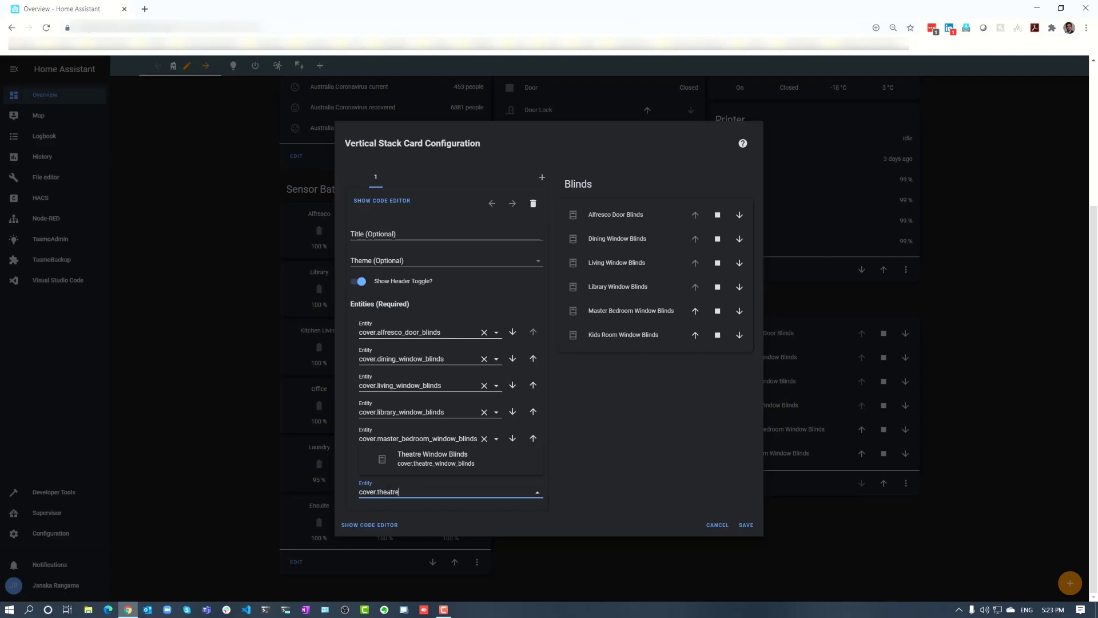
text(atre)
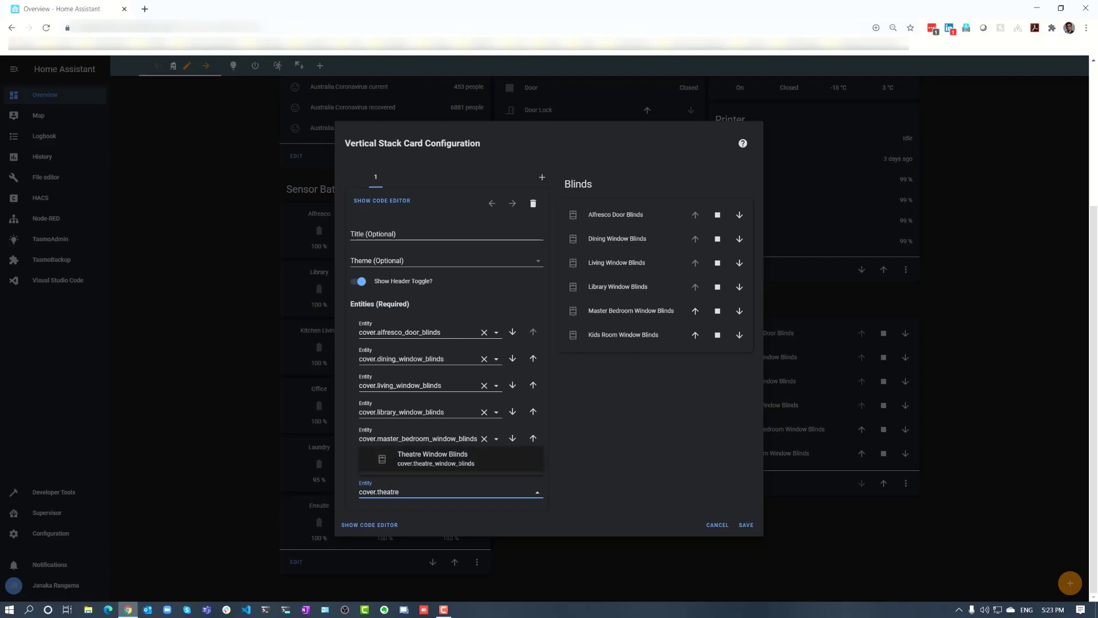
click(460, 465)
click(746, 538)
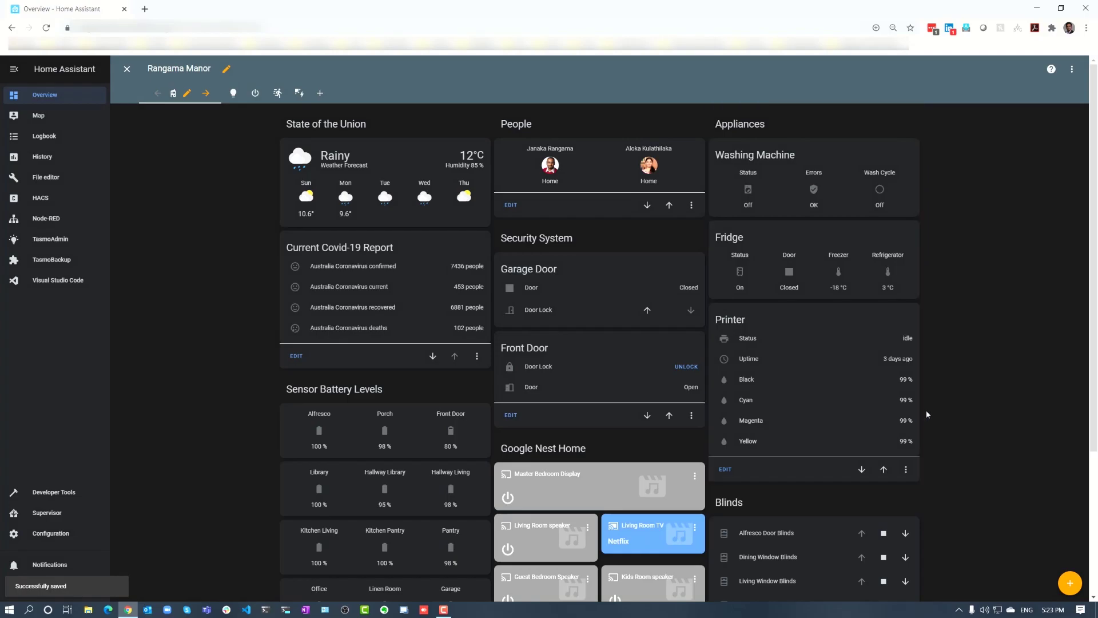
Exit dashboard edit mode and check that the Blinds card ends with Theatre Window Blinds.
click(127, 69)
scroll(826, 389, down, 2)
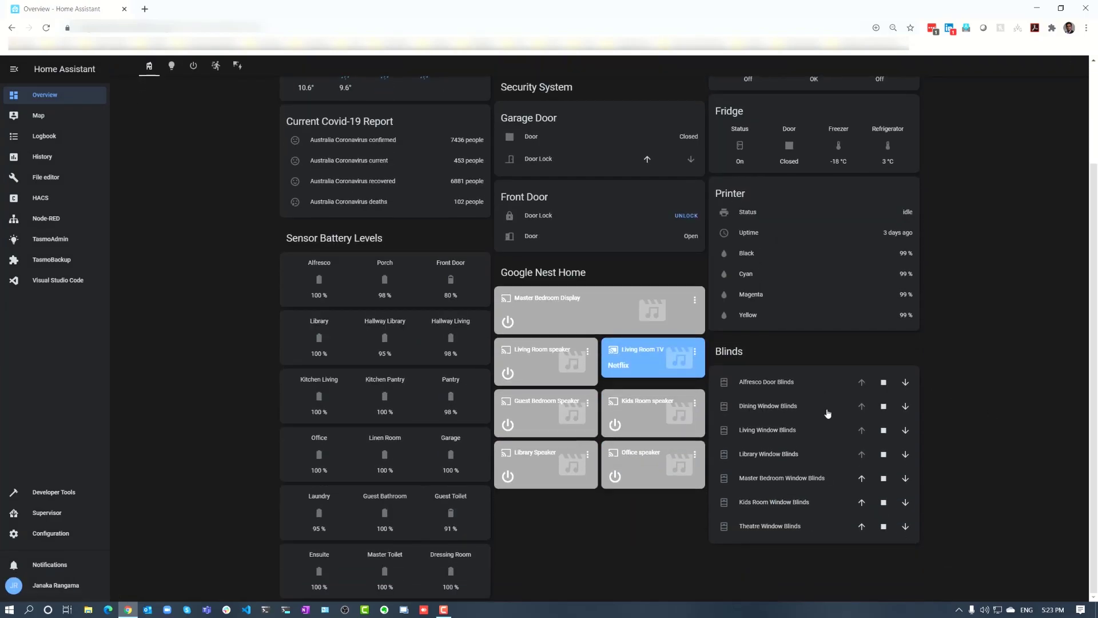